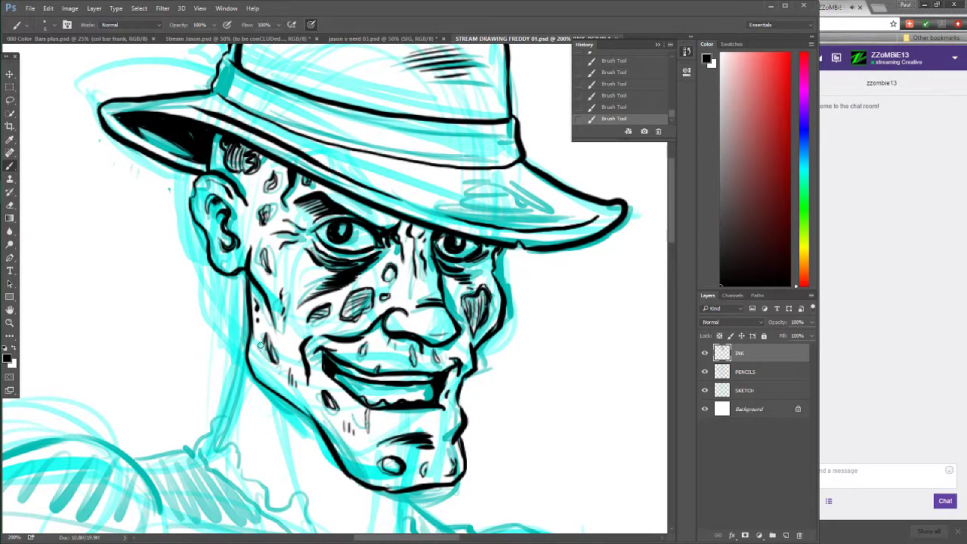
Step: Ink the neck's side contours and the throat lines beneath the jaw in black on the INK layer
{"action": "scroll", "coordinate": [671, 228], "scroll_direction": "down", "scroll_amount": 3}
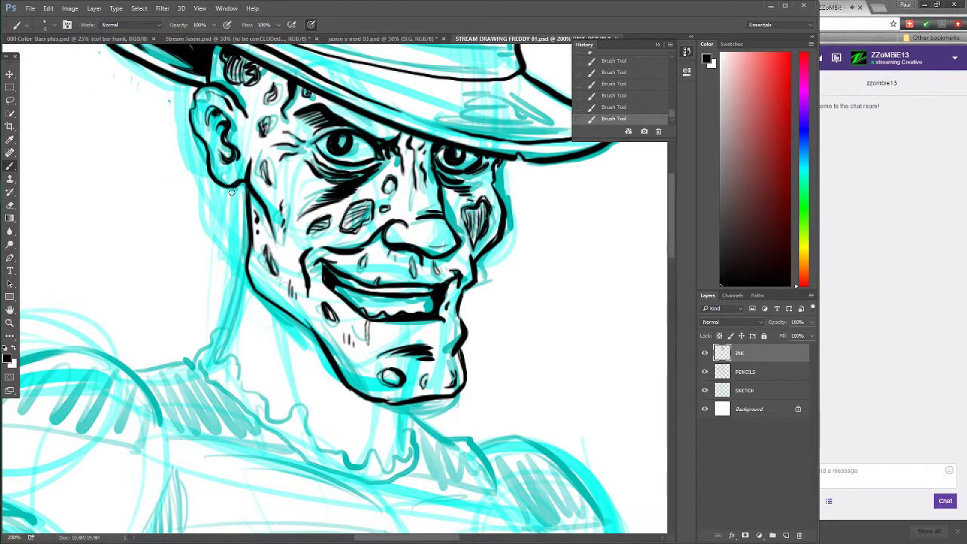
{"action": "mouse_move", "coordinate": [236, 209]}
{"action": "left_mouse_down"}
{"action": "mouse_move", "coordinate": [228, 318]}
{"action": "mouse_move", "coordinate": [215, 358]}
{"action": "left_mouse_up"}
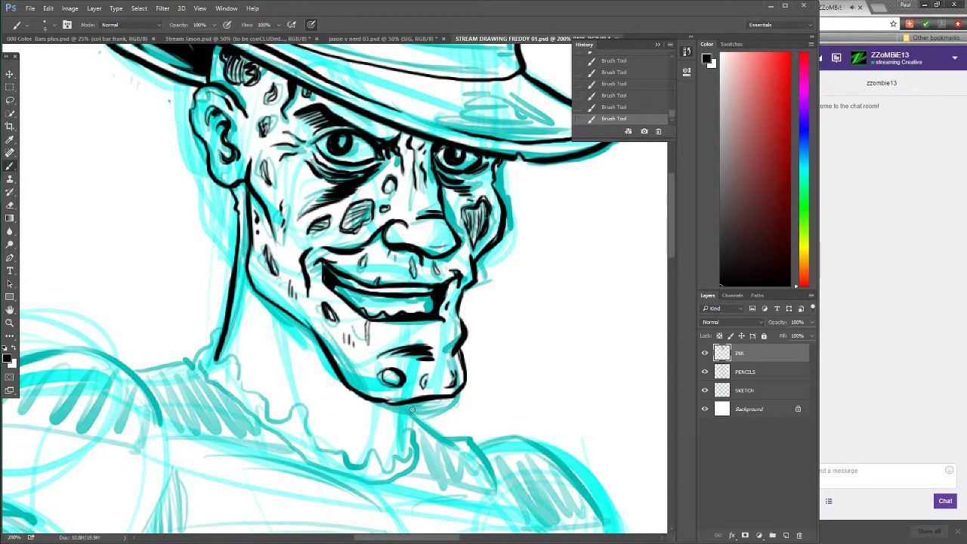
{"action": "left_click_drag", "start_coordinate": [383, 405], "coordinate": [367, 418]}
{"action": "left_click_drag", "start_coordinate": [406, 401], "coordinate": [405, 434]}
{"action": "left_click_drag", "start_coordinate": [333, 446], "coordinate": [284, 349]}
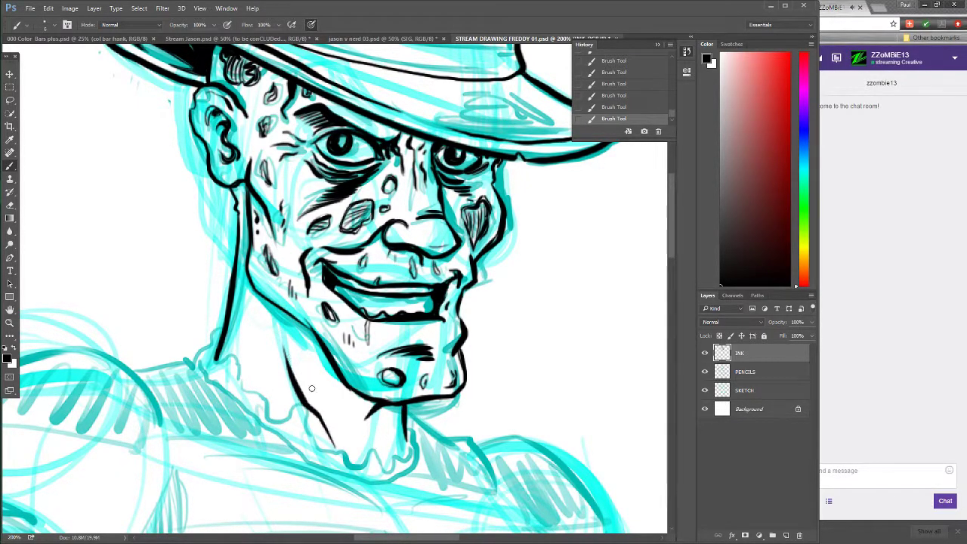
{"action": "mouse_move", "coordinate": [393, 408]}
{"action": "left_mouse_down"}
{"action": "mouse_move", "coordinate": [383, 446]}
{"action": "mouse_move", "coordinate": [394, 409]}
{"action": "left_mouse_up"}
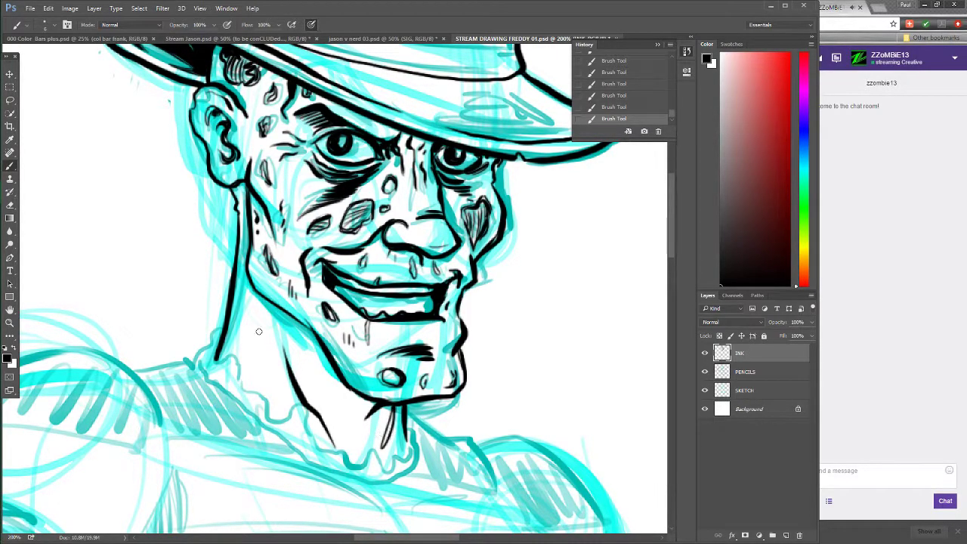
Step: Ink the sweater's ragged, wavy collar around the base of the neck, including its lower edge
{"action": "left_click_drag", "start_coordinate": [191, 364], "coordinate": [219, 330]}
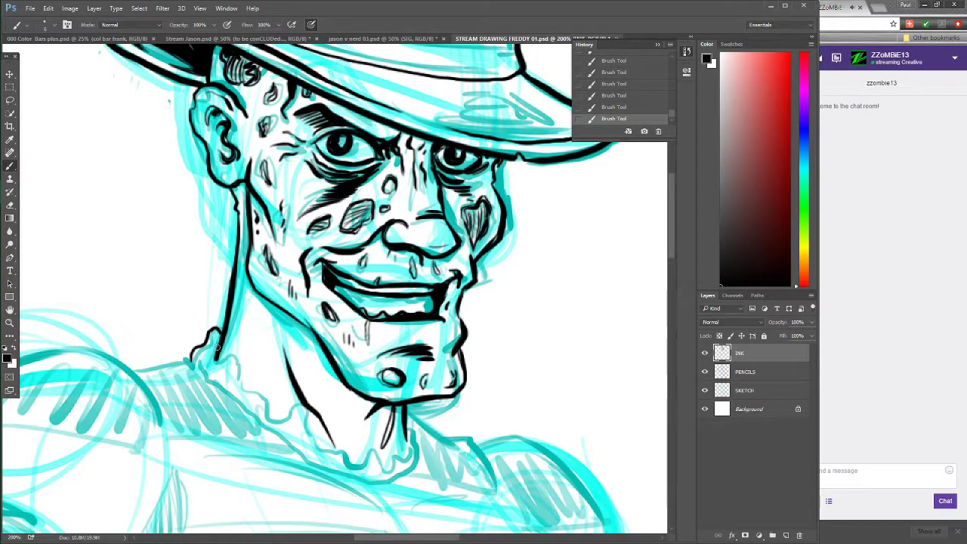
{"action": "mouse_move", "coordinate": [225, 346]}
{"action": "left_mouse_down"}
{"action": "mouse_move", "coordinate": [237, 377]}
{"action": "mouse_move", "coordinate": [265, 391]}
{"action": "mouse_move", "coordinate": [269, 416]}
{"action": "mouse_move", "coordinate": [291, 415]}
{"action": "mouse_move", "coordinate": [308, 445]}
{"action": "mouse_move", "coordinate": [380, 461]}
{"action": "mouse_move", "coordinate": [363, 468]}
{"action": "mouse_move", "coordinate": [370, 459]}
{"action": "mouse_move", "coordinate": [394, 467]}
{"action": "mouse_move", "coordinate": [409, 450]}
{"action": "mouse_move", "coordinate": [410, 424]}
{"action": "mouse_move", "coordinate": [418, 453]}
{"action": "left_mouse_up"}
{"action": "mouse_move", "coordinate": [191, 361]}
{"action": "left_mouse_down"}
{"action": "mouse_move", "coordinate": [274, 438]}
{"action": "mouse_move", "coordinate": [342, 475]}
{"action": "mouse_move", "coordinate": [395, 476]}
{"action": "mouse_move", "coordinate": [415, 436]}
{"action": "left_mouse_up"}
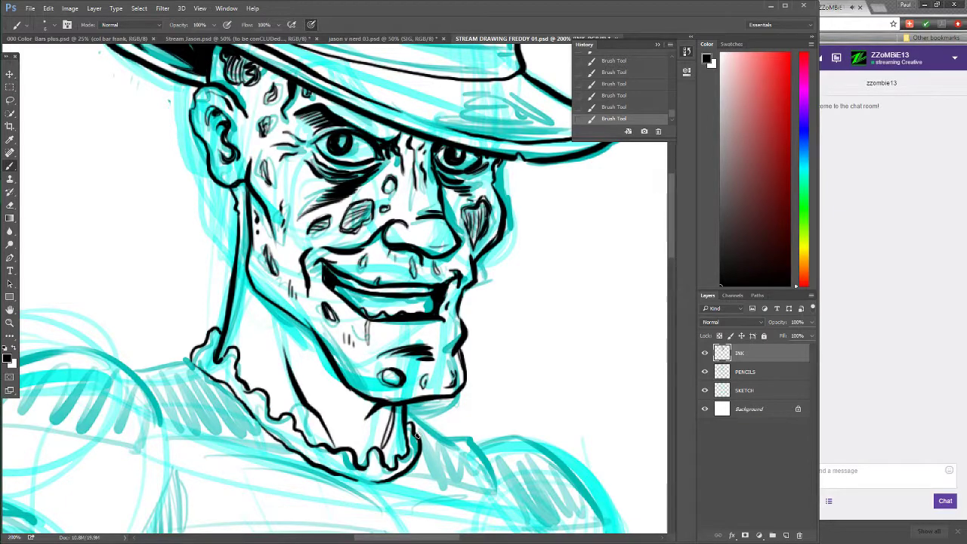
Step: Add black shading behind the jaw below the ear and feathered strokes down the neck to the collar
{"action": "mouse_move", "coordinate": [241, 193]}
{"action": "left_mouse_down"}
{"action": "mouse_move", "coordinate": [237, 273]}
{"action": "mouse_move", "coordinate": [260, 303]}
{"action": "mouse_move", "coordinate": [257, 293]}
{"action": "mouse_move", "coordinate": [249, 279]}
{"action": "mouse_move", "coordinate": [258, 343]}
{"action": "left_mouse_up"}
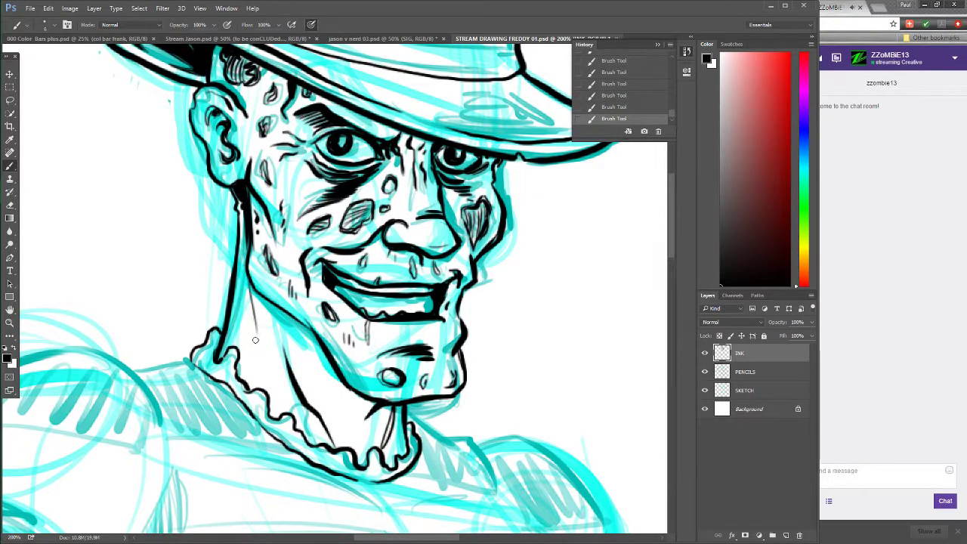
{"action": "left_click_drag", "start_coordinate": [248, 296], "coordinate": [257, 357]}
{"action": "left_click_drag", "start_coordinate": [249, 321], "coordinate": [254, 374]}
{"action": "mouse_move", "coordinate": [245, 341]}
{"action": "left_mouse_down"}
{"action": "mouse_move", "coordinate": [249, 377]}
{"action": "mouse_move", "coordinate": [247, 364]}
{"action": "mouse_move", "coordinate": [245, 379]}
{"action": "mouse_move", "coordinate": [238, 373]}
{"action": "mouse_move", "coordinate": [241, 362]}
{"action": "mouse_move", "coordinate": [250, 387]}
{"action": "mouse_move", "coordinate": [256, 367]}
{"action": "mouse_move", "coordinate": [266, 389]}
{"action": "left_mouse_up"}
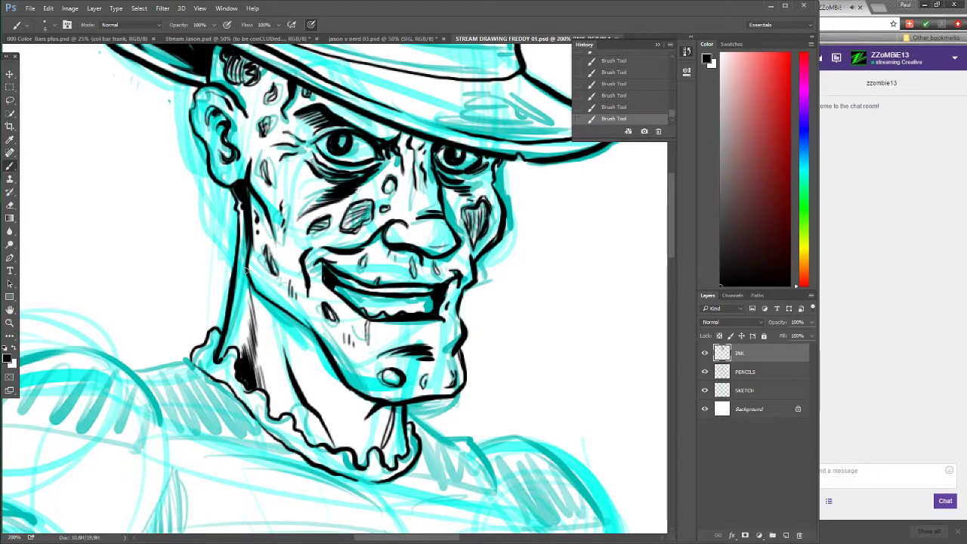
Step: Thicken the jawline from the back of the jaw to the chin and shade the throat hollow above the collar
{"action": "mouse_move", "coordinate": [257, 300]}
{"action": "left_mouse_down"}
{"action": "mouse_move", "coordinate": [349, 390]}
{"action": "mouse_move", "coordinate": [311, 334]}
{"action": "left_mouse_up"}
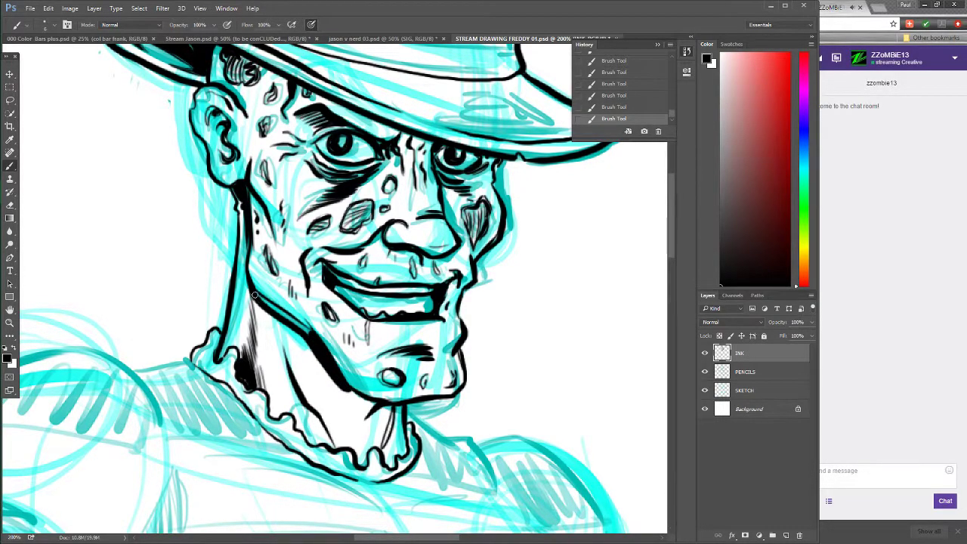
{"action": "left_click_drag", "start_coordinate": [267, 304], "coordinate": [293, 322]}
{"action": "mouse_move", "coordinate": [346, 391]}
{"action": "left_mouse_down"}
{"action": "mouse_move", "coordinate": [375, 406]}
{"action": "mouse_move", "coordinate": [352, 395]}
{"action": "left_mouse_up"}
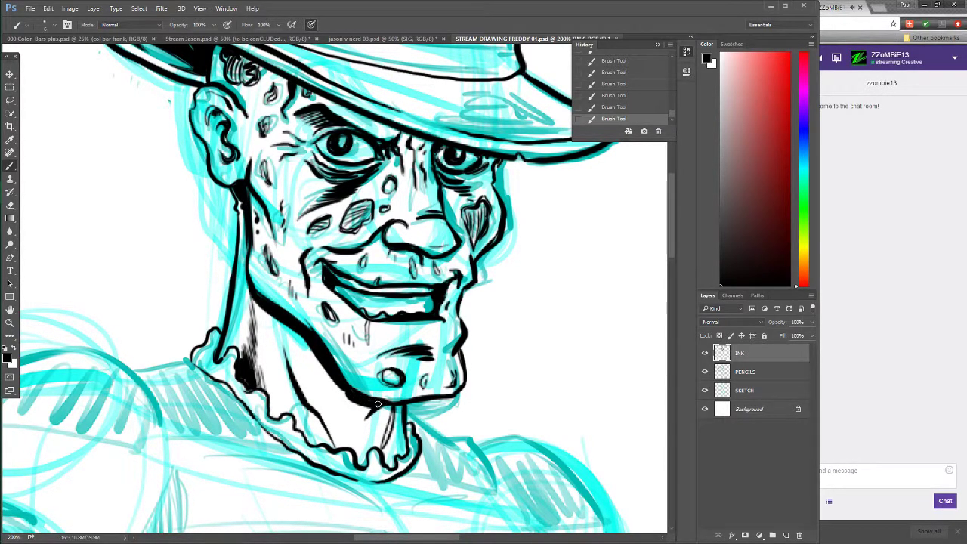
{"action": "left_click_drag", "start_coordinate": [399, 406], "coordinate": [389, 442]}
{"action": "left_click_drag", "start_coordinate": [398, 404], "coordinate": [387, 447]}
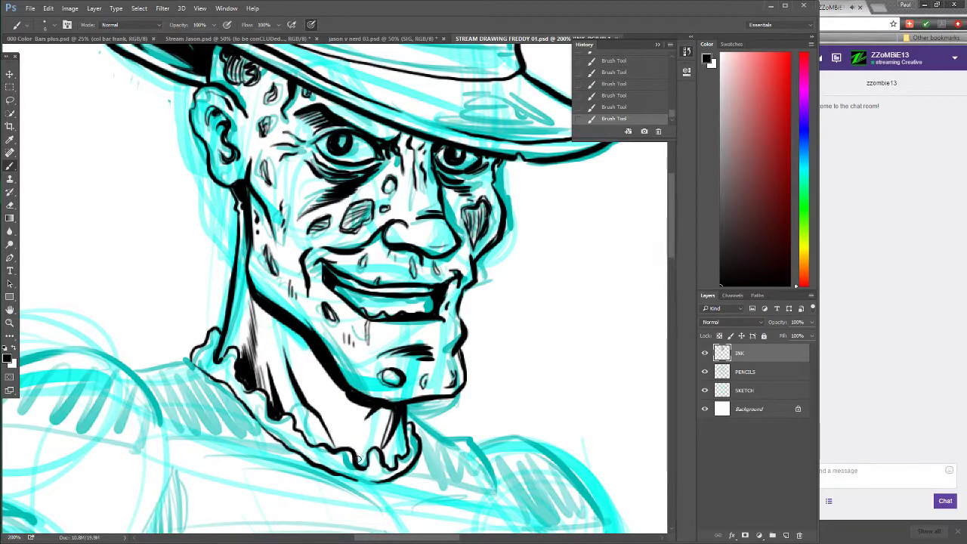
{"action": "mouse_move", "coordinate": [374, 435]}
{"action": "left_mouse_down"}
{"action": "mouse_move", "coordinate": [348, 449]}
{"action": "mouse_move", "coordinate": [367, 432]}
{"action": "left_mouse_up"}
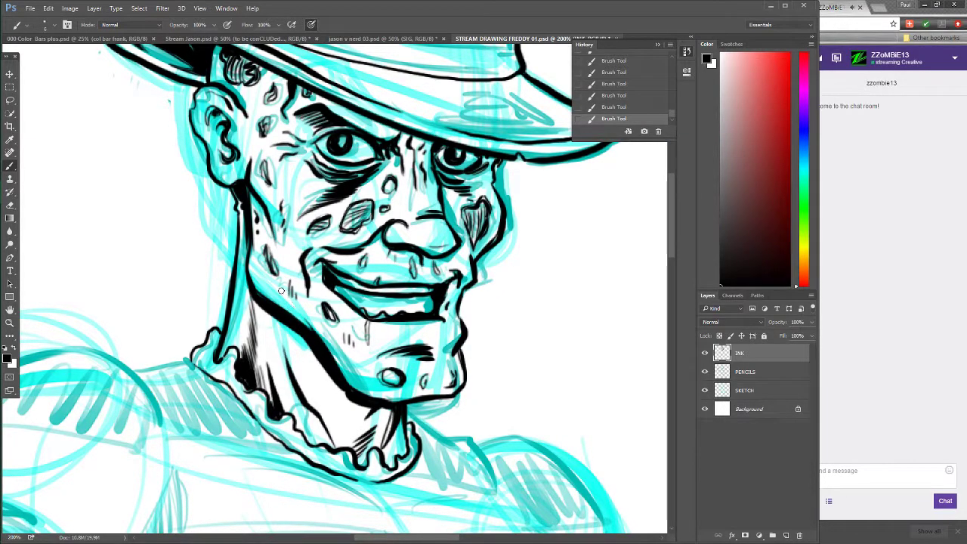
Step: Ink small burn scars and pits along the neck, filling the larger ones with dark strokes
{"action": "left_click_drag", "start_coordinate": [236, 302], "coordinate": [241, 265]}
{"action": "left_click_drag", "start_coordinate": [238, 304], "coordinate": [234, 327]}
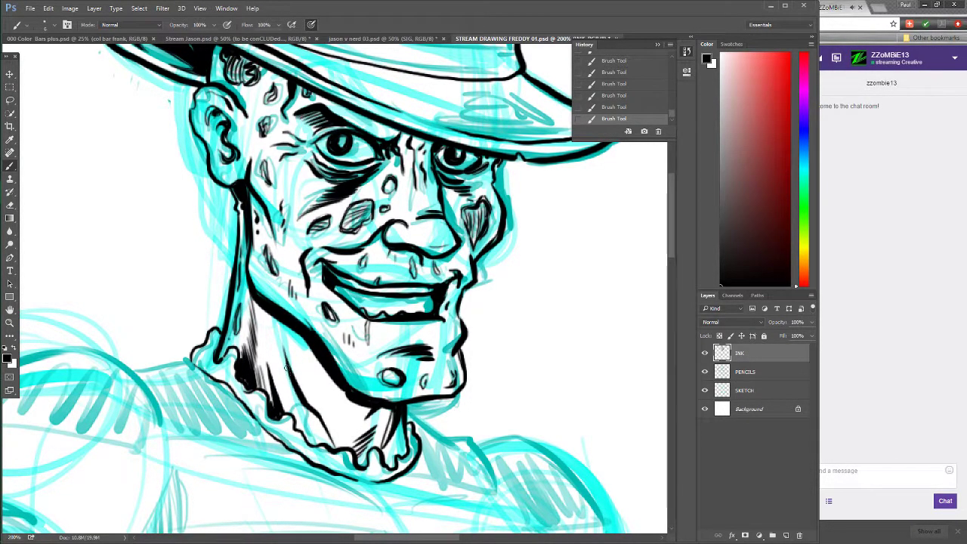
{"action": "left_click_drag", "start_coordinate": [267, 336], "coordinate": [270, 359]}
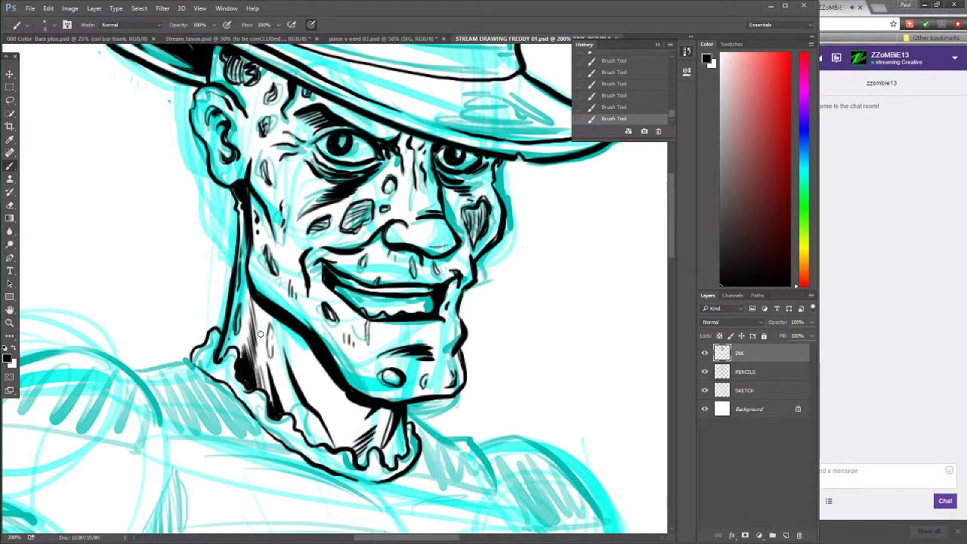
{"action": "mouse_move", "coordinate": [305, 362]}
{"action": "left_mouse_down"}
{"action": "mouse_move", "coordinate": [318, 391]}
{"action": "mouse_move", "coordinate": [317, 370]}
{"action": "mouse_move", "coordinate": [306, 364]}
{"action": "mouse_move", "coordinate": [315, 388]}
{"action": "left_mouse_up"}
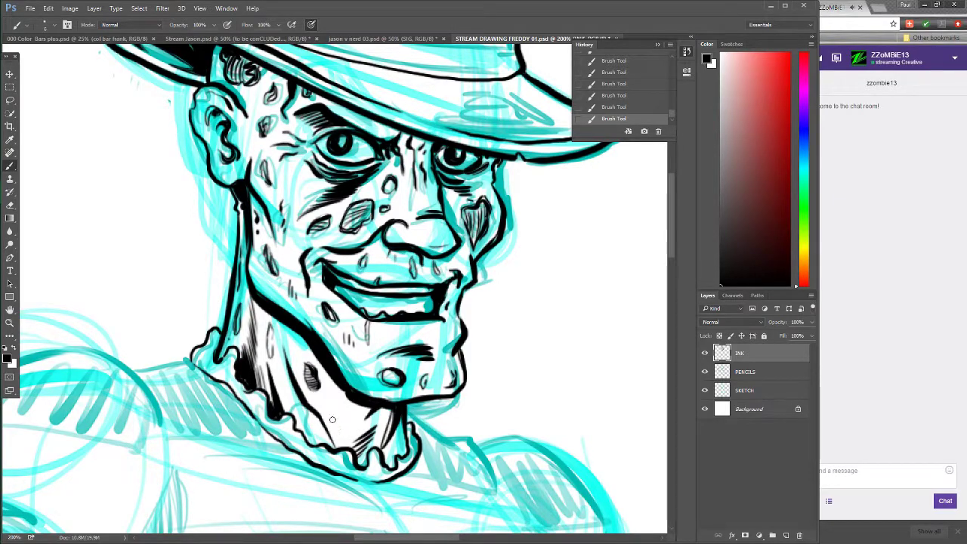
{"action": "mouse_move", "coordinate": [338, 407]}
{"action": "left_mouse_down"}
{"action": "mouse_move", "coordinate": [343, 429]}
{"action": "mouse_move", "coordinate": [383, 421]}
{"action": "left_mouse_up"}
{"action": "mouse_move", "coordinate": [298, 427]}
{"action": "left_mouse_down"}
{"action": "mouse_move", "coordinate": [299, 417]}
{"action": "mouse_move", "coordinate": [313, 445]}
{"action": "mouse_move", "coordinate": [298, 427]}
{"action": "left_mouse_up"}
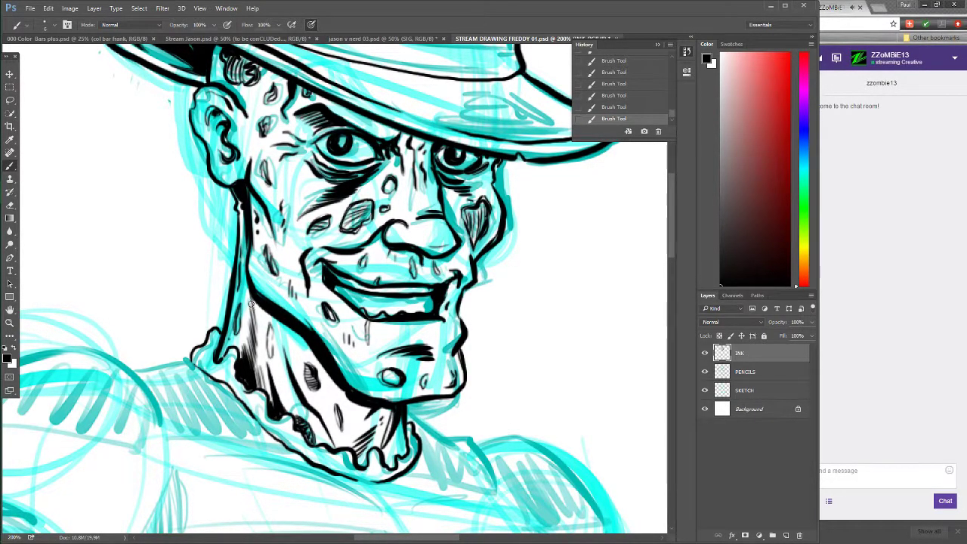
Step: Hatch the cast shadow on the neck with diagonal strokes following the underside of the jaw
{"action": "mouse_move", "coordinate": [248, 312]}
{"action": "left_mouse_down"}
{"action": "mouse_move", "coordinate": [302, 348]}
{"action": "mouse_move", "coordinate": [273, 343]}
{"action": "mouse_move", "coordinate": [297, 358]}
{"action": "left_mouse_up"}
{"action": "mouse_move", "coordinate": [263, 337]}
{"action": "left_mouse_down"}
{"action": "mouse_move", "coordinate": [297, 366]}
{"action": "mouse_move", "coordinate": [286, 367]}
{"action": "left_mouse_up"}
{"action": "left_click_drag", "start_coordinate": [275, 362], "coordinate": [289, 376]}
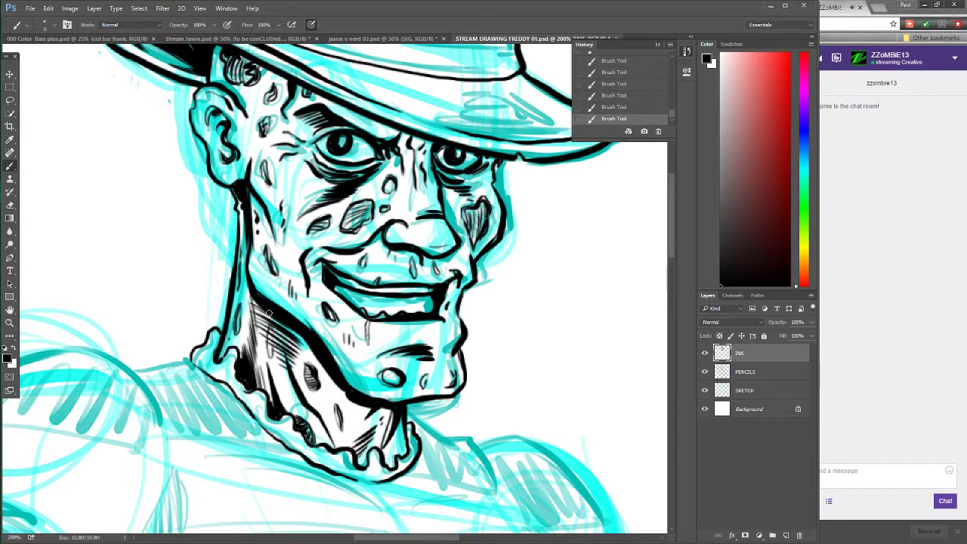
{"action": "left_click_drag", "start_coordinate": [255, 312], "coordinate": [308, 346]}
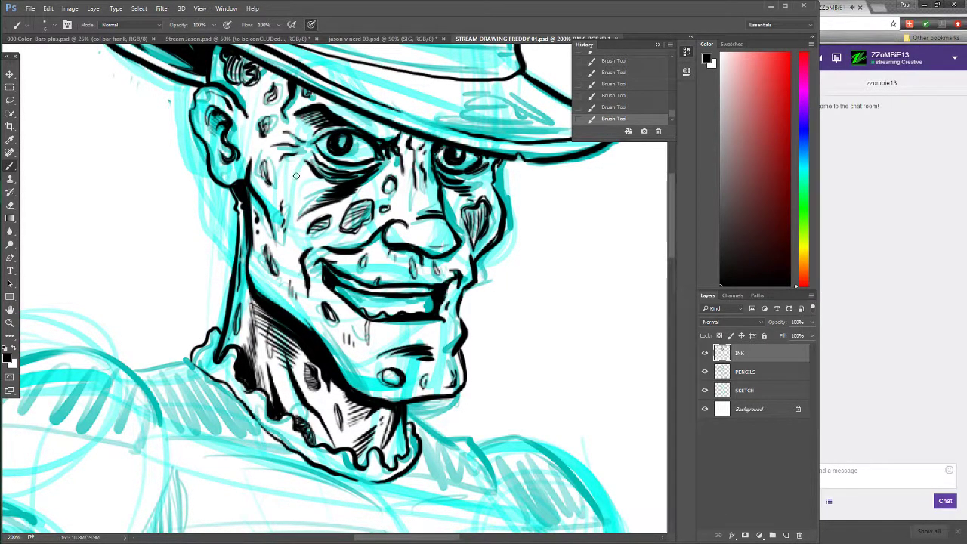
Step: Add a round, shaded burn scar and a smaller scar mark on the cheek below the ear-side eye
{"action": "mouse_move", "coordinate": [295, 182]}
{"action": "left_mouse_down"}
{"action": "mouse_move", "coordinate": [293, 193]}
{"action": "mouse_move", "coordinate": [301, 182]}
{"action": "left_mouse_up"}
{"action": "left_click_drag", "start_coordinate": [297, 182], "coordinate": [297, 183]}
{"action": "left_click_drag", "start_coordinate": [286, 244], "coordinate": [289, 242]}
Step: Ink a broken contour line along the front hat brim and fill a feathered black shadow patch beside it
{"action": "left_click_drag", "start_coordinate": [672, 246], "coordinate": [672, 215]}
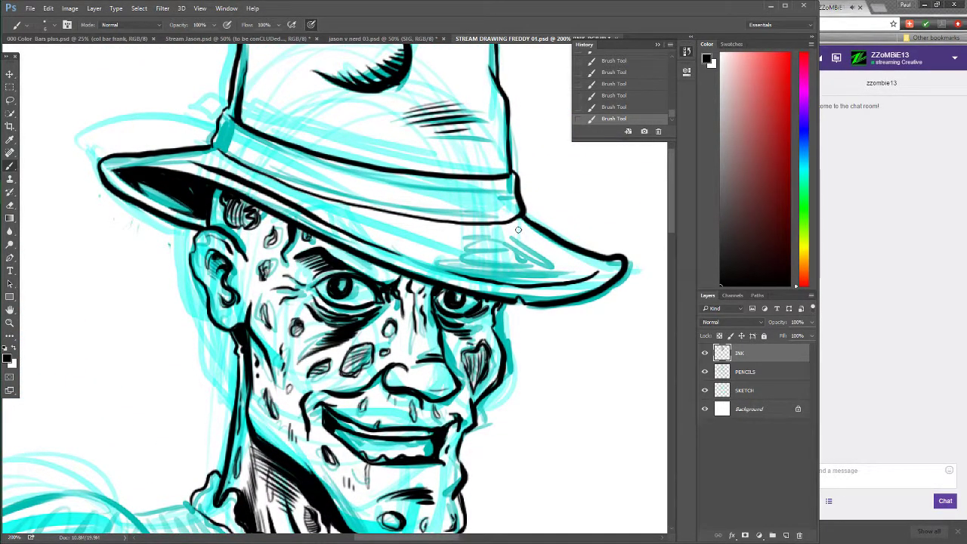
{"action": "left_click_drag", "start_coordinate": [519, 226], "coordinate": [590, 269]}
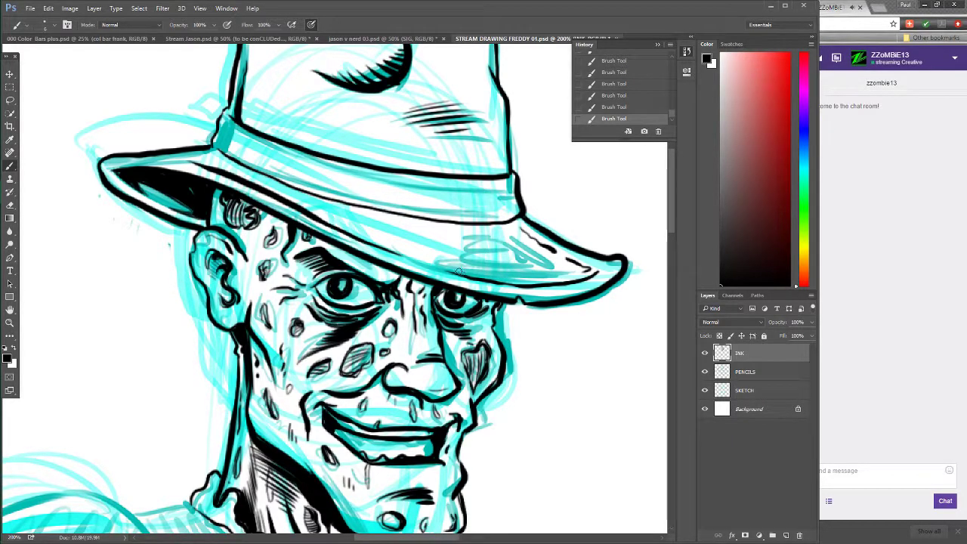
{"action": "mouse_move", "coordinate": [464, 273]}
{"action": "left_mouse_down"}
{"action": "mouse_move", "coordinate": [495, 275]}
{"action": "mouse_move", "coordinate": [465, 273]}
{"action": "mouse_move", "coordinate": [492, 272]}
{"action": "mouse_move", "coordinate": [465, 271]}
{"action": "mouse_move", "coordinate": [468, 263]}
{"action": "mouse_move", "coordinate": [536, 271]}
{"action": "left_mouse_up"}
{"action": "mouse_move", "coordinate": [453, 257]}
{"action": "left_mouse_down"}
{"action": "mouse_move", "coordinate": [522, 259]}
{"action": "mouse_move", "coordinate": [482, 260]}
{"action": "mouse_move", "coordinate": [456, 252]}
{"action": "mouse_move", "coordinate": [499, 254]}
{"action": "mouse_move", "coordinate": [454, 247]}
{"action": "mouse_move", "coordinate": [516, 250]}
{"action": "mouse_move", "coordinate": [444, 241]}
{"action": "mouse_move", "coordinate": [503, 242]}
{"action": "left_mouse_up"}
{"action": "mouse_move", "coordinate": [441, 228]}
{"action": "left_mouse_down"}
{"action": "mouse_move", "coordinate": [498, 238]}
{"action": "mouse_move", "coordinate": [444, 227]}
{"action": "mouse_move", "coordinate": [493, 231]}
{"action": "left_mouse_up"}
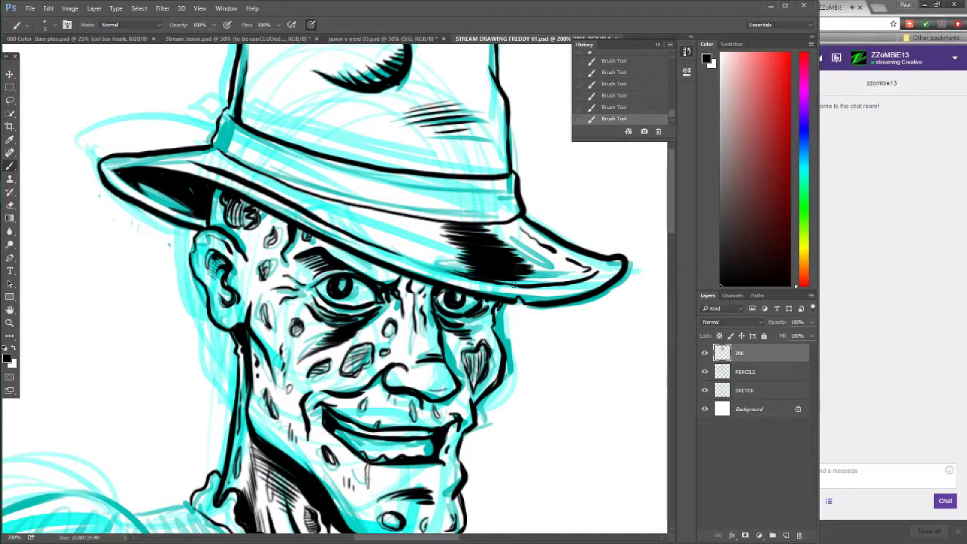
{"action": "mouse_move", "coordinate": [491, 280]}
{"action": "left_mouse_down"}
{"action": "mouse_move", "coordinate": [565, 282]}
{"action": "mouse_move", "coordinate": [544, 278]}
{"action": "left_mouse_up"}
Step: Ink vertical pleat folds at both ends of the hat band, tapering into finer hatching toward its middle
{"action": "mouse_move", "coordinate": [227, 118]}
{"action": "left_mouse_down"}
{"action": "mouse_move", "coordinate": [217, 151]}
{"action": "mouse_move", "coordinate": [242, 128]}
{"action": "mouse_move", "coordinate": [236, 148]}
{"action": "mouse_move", "coordinate": [252, 135]}
{"action": "mouse_move", "coordinate": [255, 152]}
{"action": "mouse_move", "coordinate": [259, 135]}
{"action": "mouse_move", "coordinate": [288, 143]}
{"action": "mouse_move", "coordinate": [265, 139]}
{"action": "mouse_move", "coordinate": [260, 173]}
{"action": "mouse_move", "coordinate": [274, 142]}
{"action": "mouse_move", "coordinate": [275, 175]}
{"action": "mouse_move", "coordinate": [288, 145]}
{"action": "mouse_move", "coordinate": [285, 182]}
{"action": "mouse_move", "coordinate": [294, 150]}
{"action": "mouse_move", "coordinate": [286, 182]}
{"action": "left_mouse_up"}
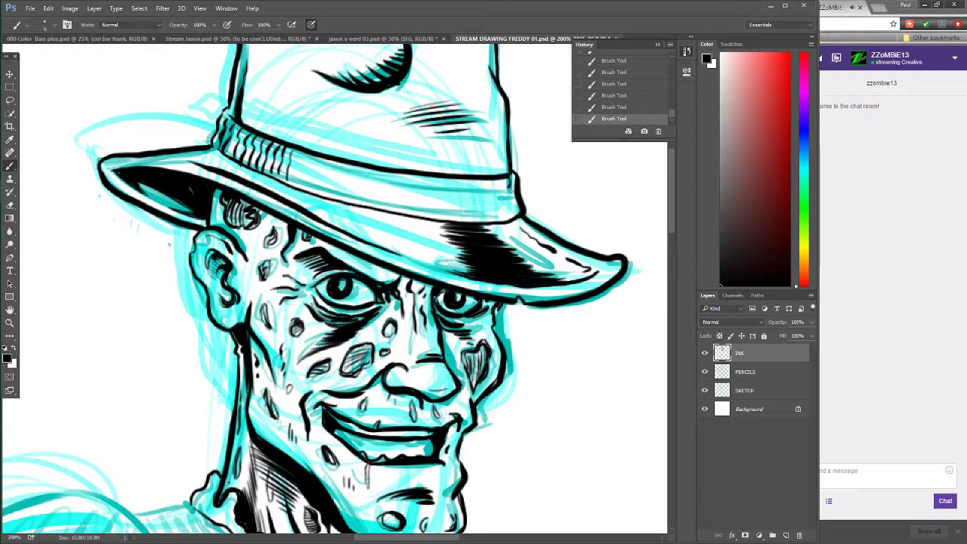
{"action": "left_click_drag", "start_coordinate": [500, 180], "coordinate": [491, 222]}
{"action": "left_click_drag", "start_coordinate": [486, 184], "coordinate": [482, 217]}
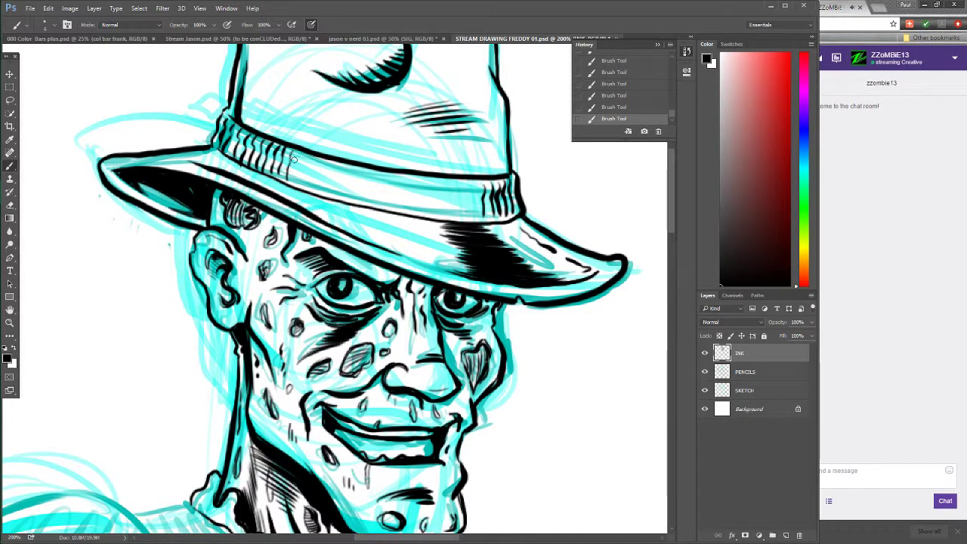
{"action": "left_click_drag", "start_coordinate": [303, 158], "coordinate": [297, 175]}
{"action": "mouse_move", "coordinate": [477, 187]}
{"action": "left_mouse_down"}
{"action": "mouse_move", "coordinate": [474, 212]}
{"action": "mouse_move", "coordinate": [465, 200]}
{"action": "left_mouse_up"}
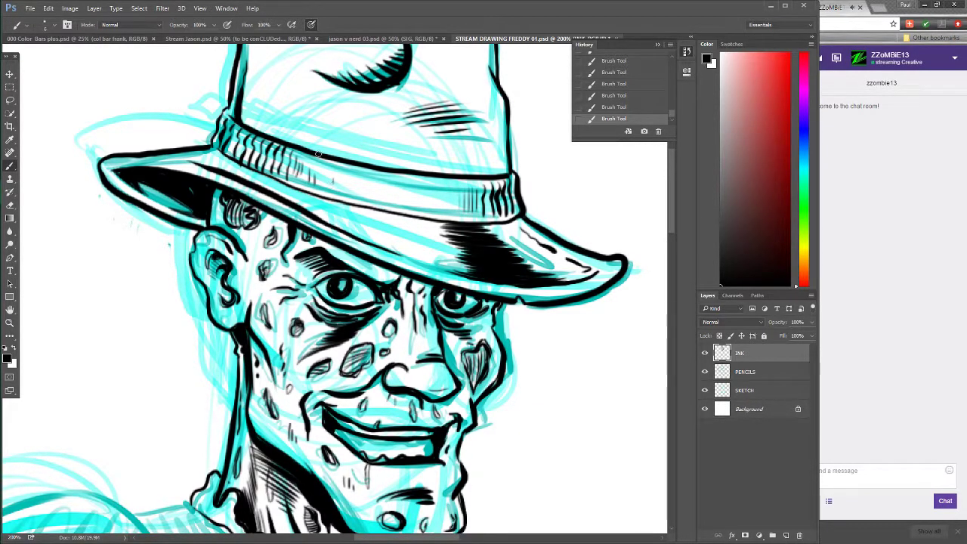
Step: Hatch a feathered shadow on the hat crown just above the ear-side end of the band
{"action": "left_click_drag", "start_coordinate": [673, 225], "coordinate": [670, 193]}
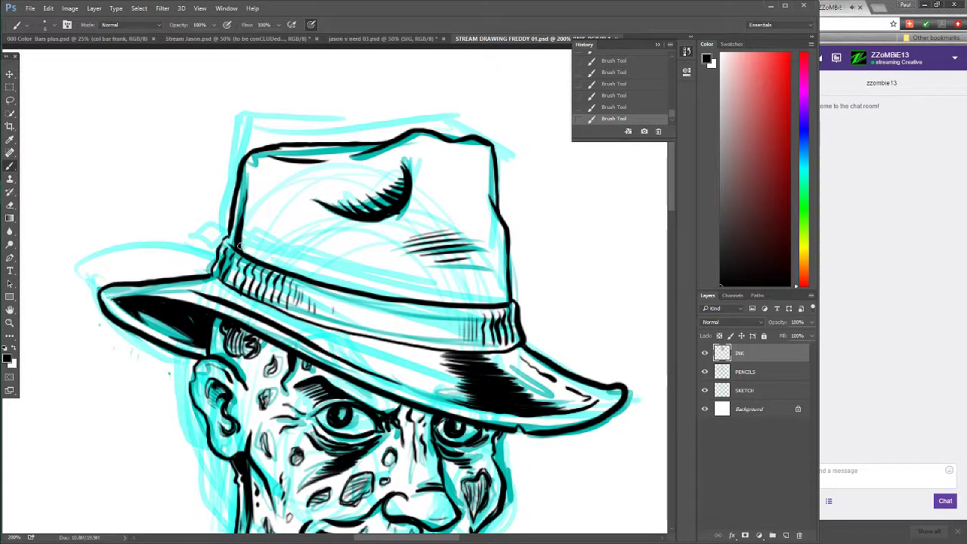
{"action": "mouse_move", "coordinate": [239, 248]}
{"action": "left_mouse_down"}
{"action": "mouse_move", "coordinate": [296, 271]}
{"action": "mouse_move", "coordinate": [291, 264]}
{"action": "left_mouse_up"}
{"action": "mouse_move", "coordinate": [241, 230]}
{"action": "left_mouse_down"}
{"action": "mouse_move", "coordinate": [293, 255]}
{"action": "mouse_move", "coordinate": [290, 229]}
{"action": "left_mouse_up"}
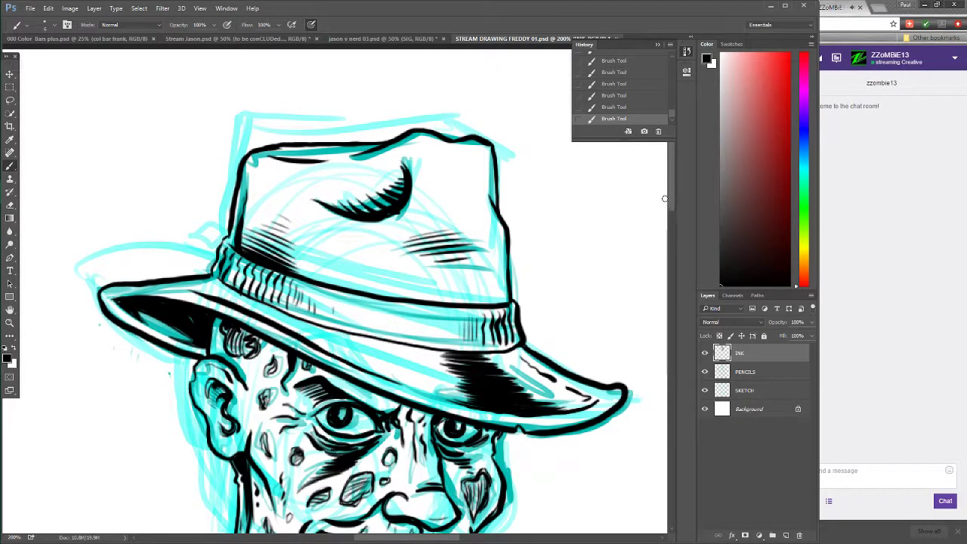
Step: Add the two-line text "TO BE CONTINUED" in bright red across the figure's lower body, with the whole drawing in view
{"action": "left_click_drag", "start_coordinate": [671, 191], "coordinate": [680, 228]}
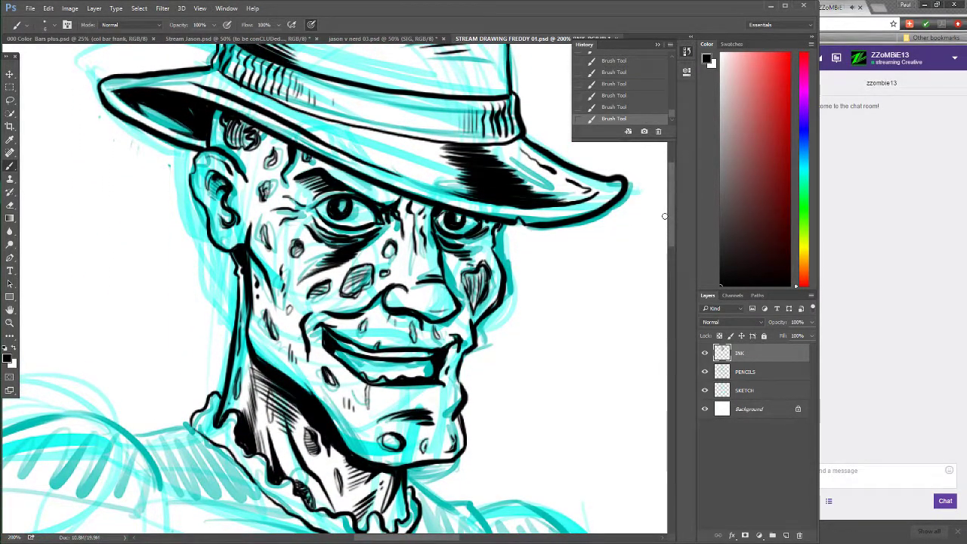
{"action": "double_click", "coordinate": [10, 322]}
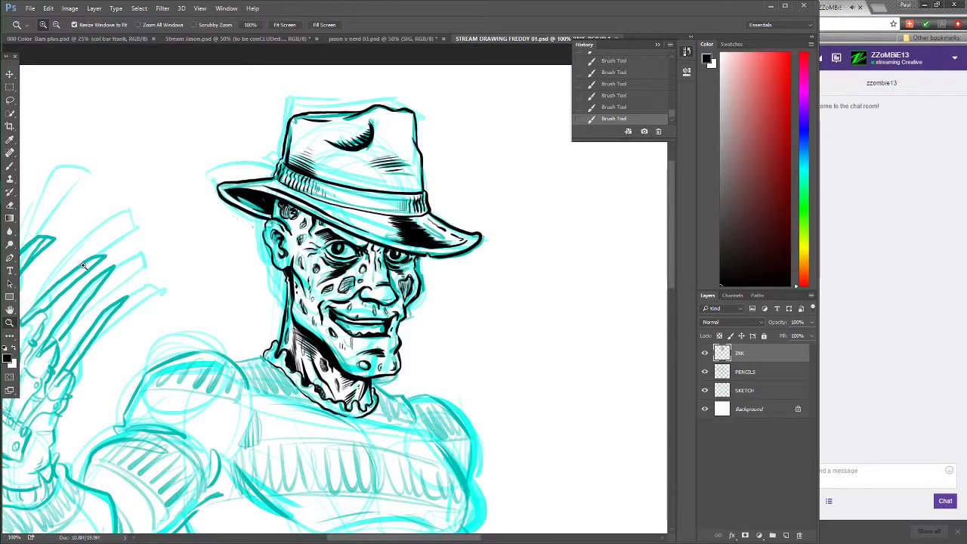
{"action": "left_click", "coordinate": [75, 99], "text": "alt"}
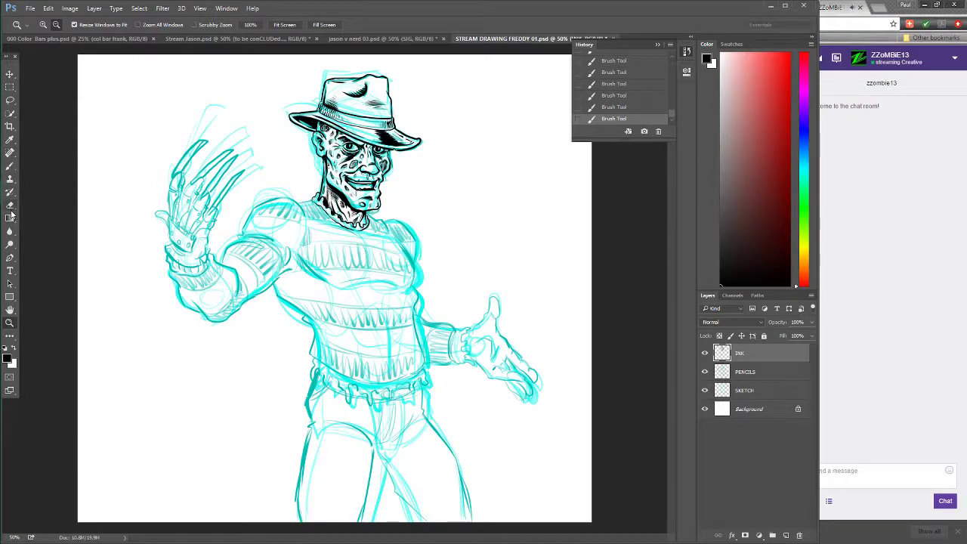
{"action": "left_click", "coordinate": [10, 270]}
{"action": "left_click", "coordinate": [790, 54]}
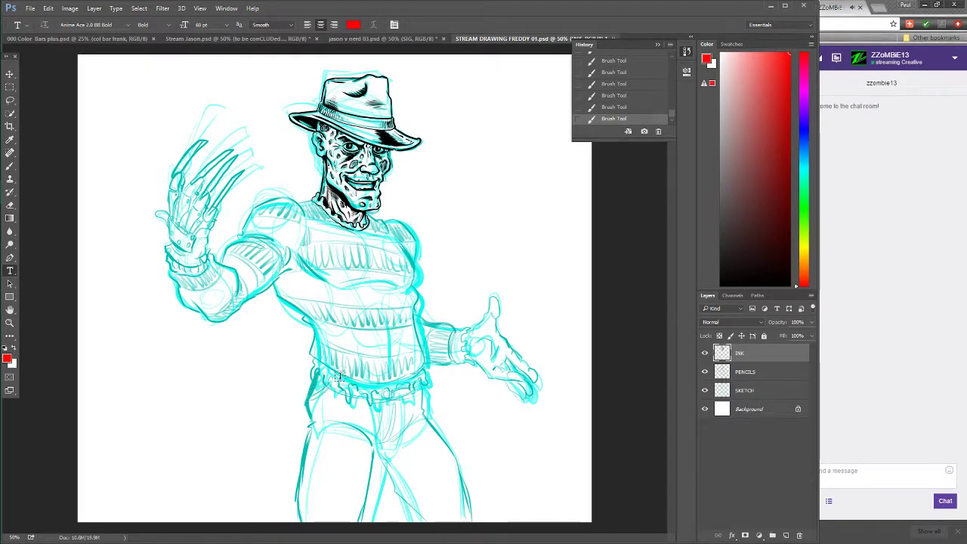
{"action": "left_click", "coordinate": [339, 381]}
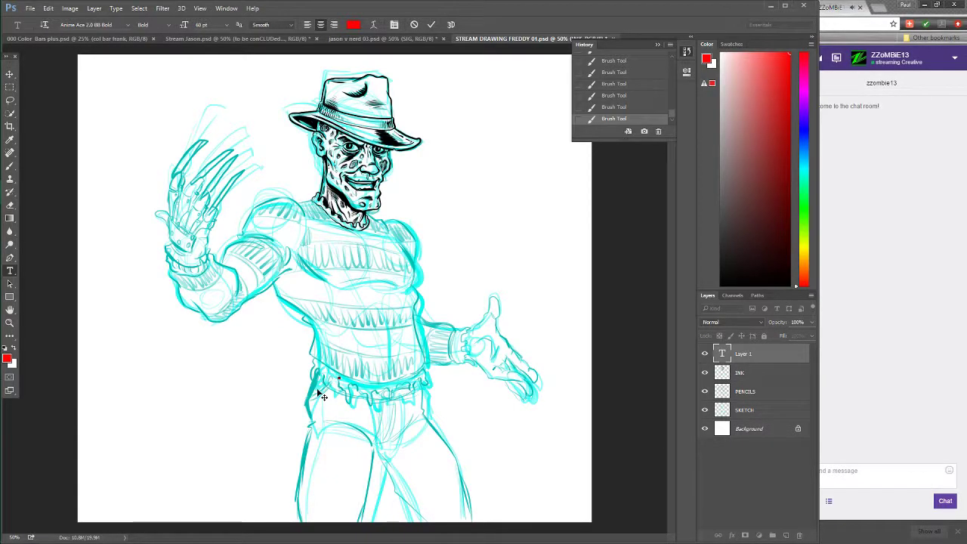
{"action": "type", "text": "TO "}
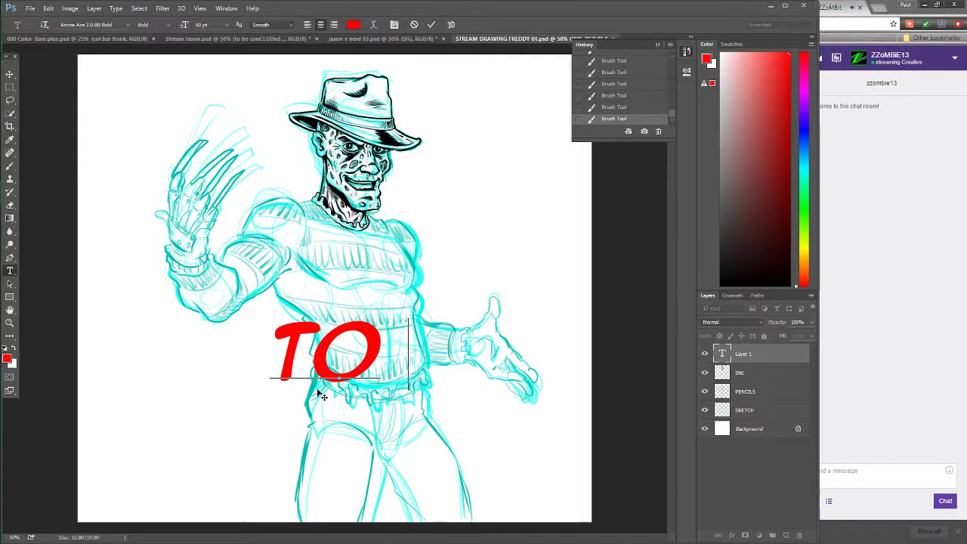
{"action": "type", "text": "BE"}
{"action": "key", "text": "Return"}
{"action": "type", "text": "CON"}
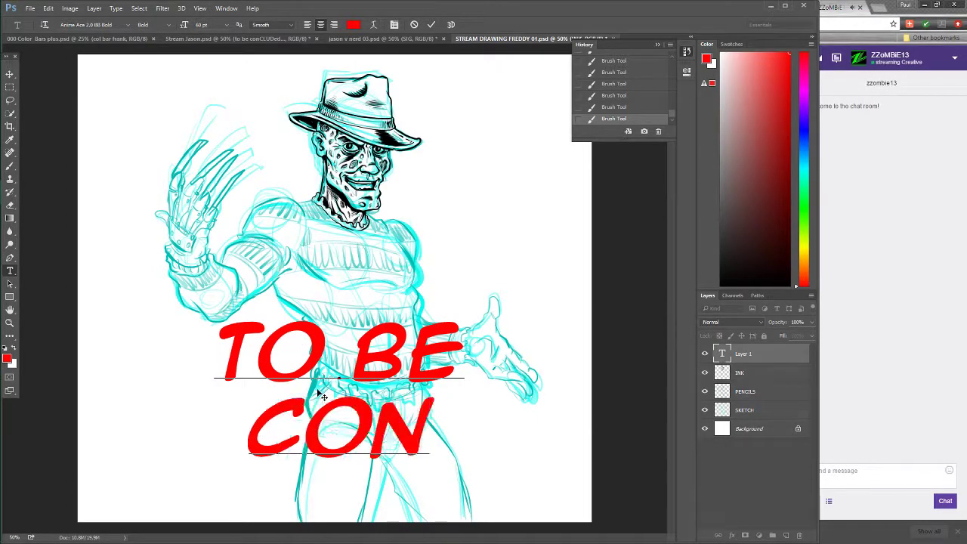
{"action": "type", "text": "TINUED"}
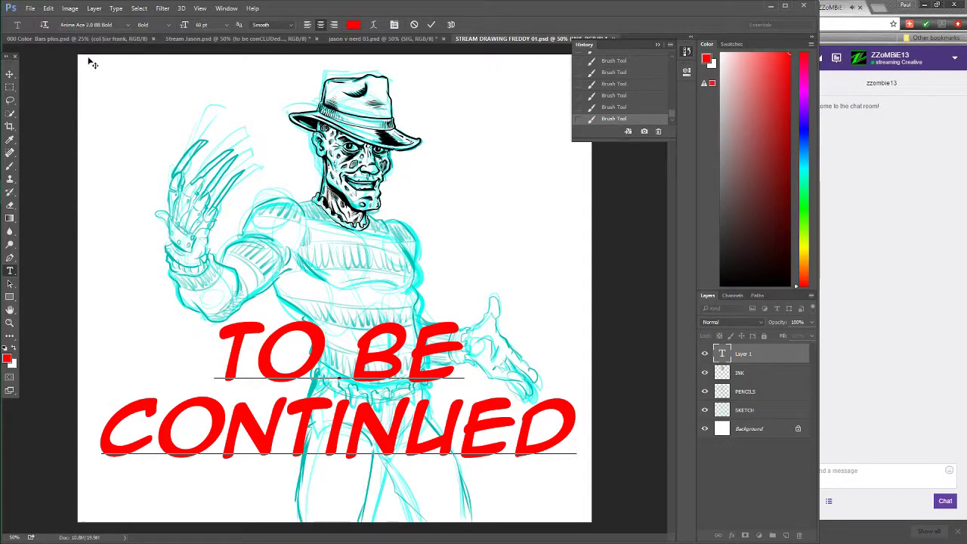
Step: Switch to the OBS window that controls the stream
{"action": "mouse_move", "coordinate": [6, 140]}
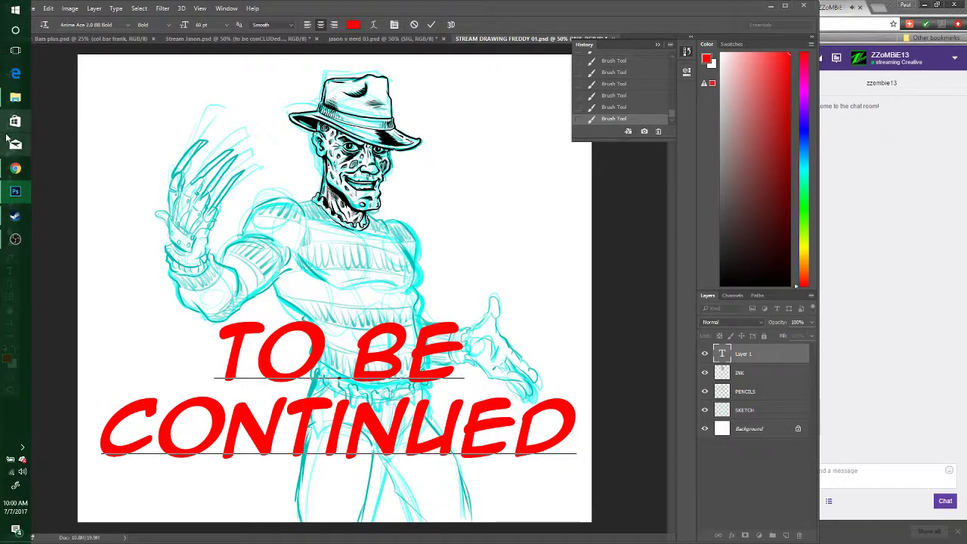
{"action": "left_click", "coordinate": [15, 239]}
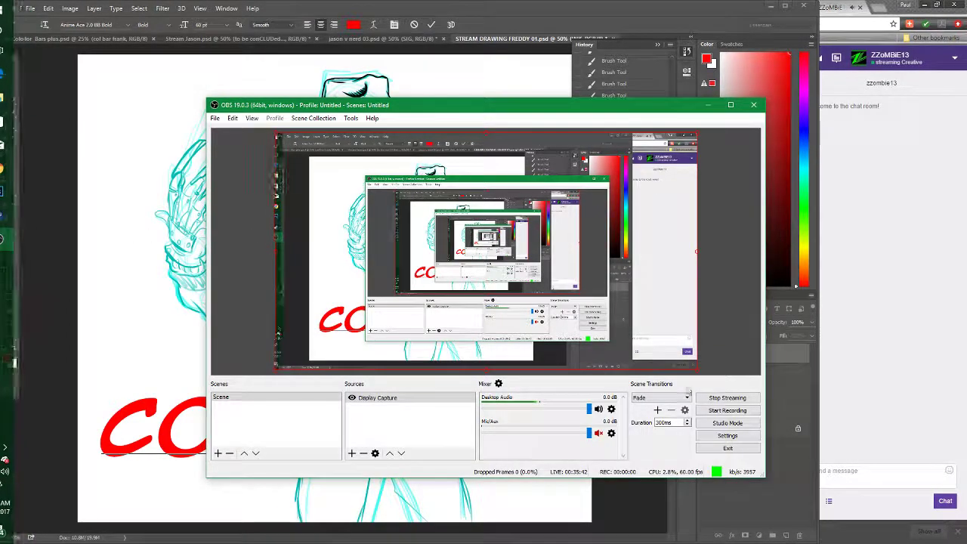